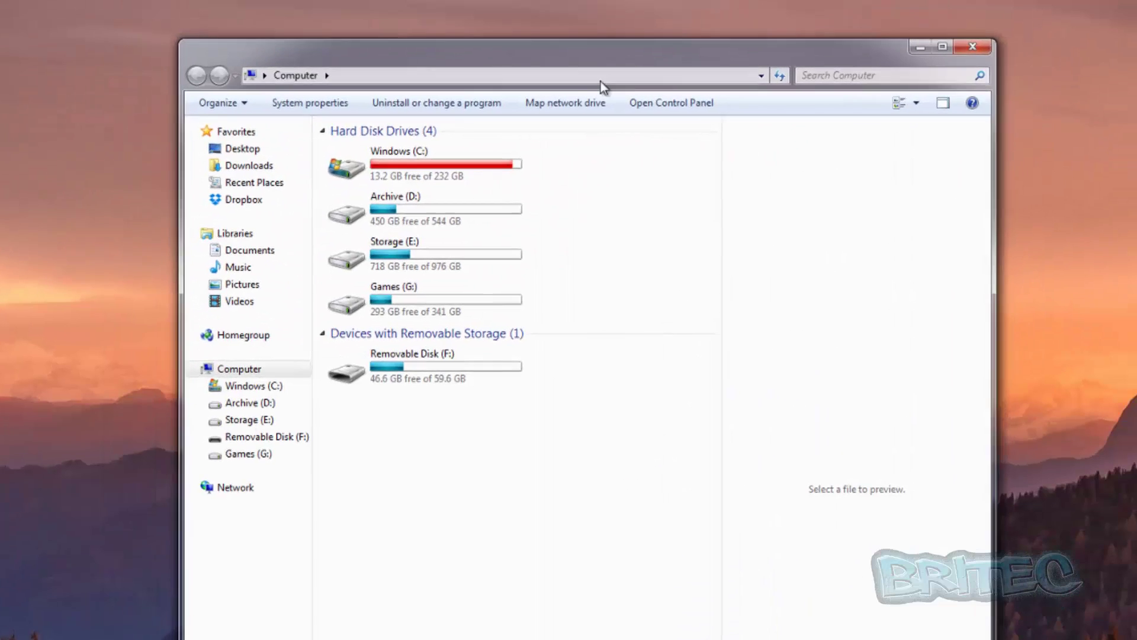
Open Removable Disk (F:) to show its five folders and MP3 tracks, and move the window right
{"action": "double_click", "coordinate": [394, 372]}
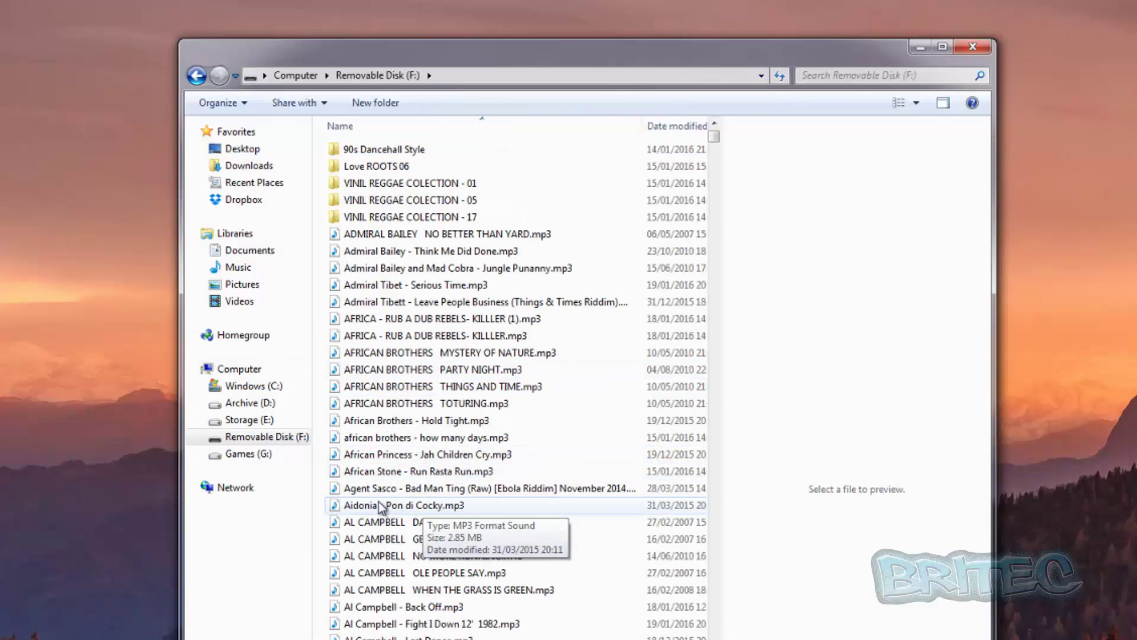
{"action": "mouse_move", "coordinate": [438, 478]}
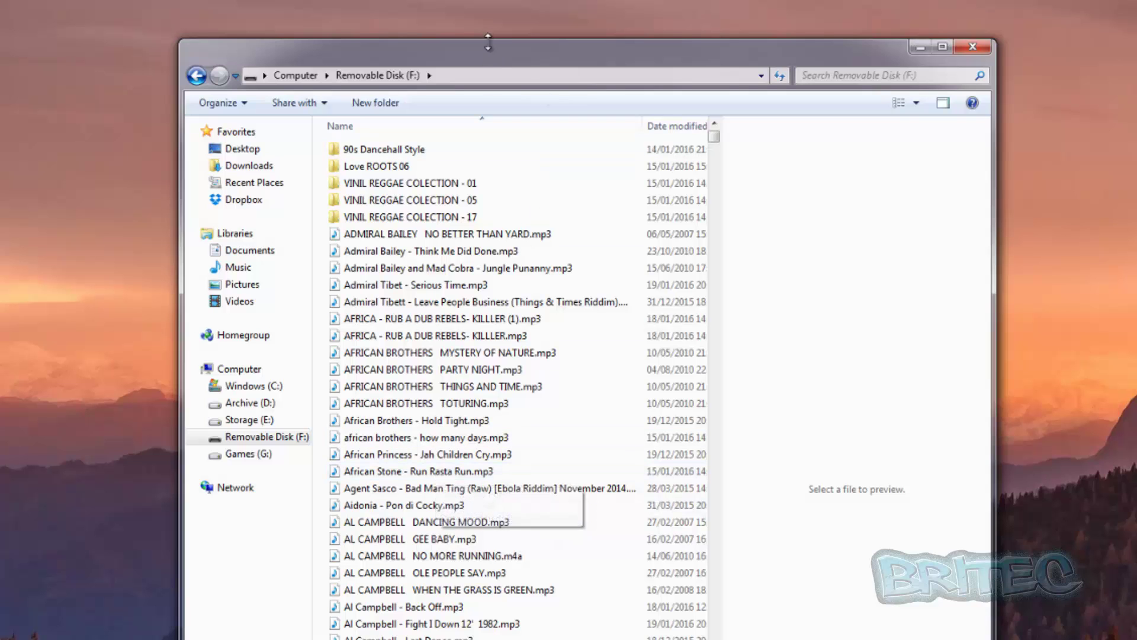
{"action": "left_click_drag", "start_coordinate": [481, 56], "coordinate": [1136, 51]}
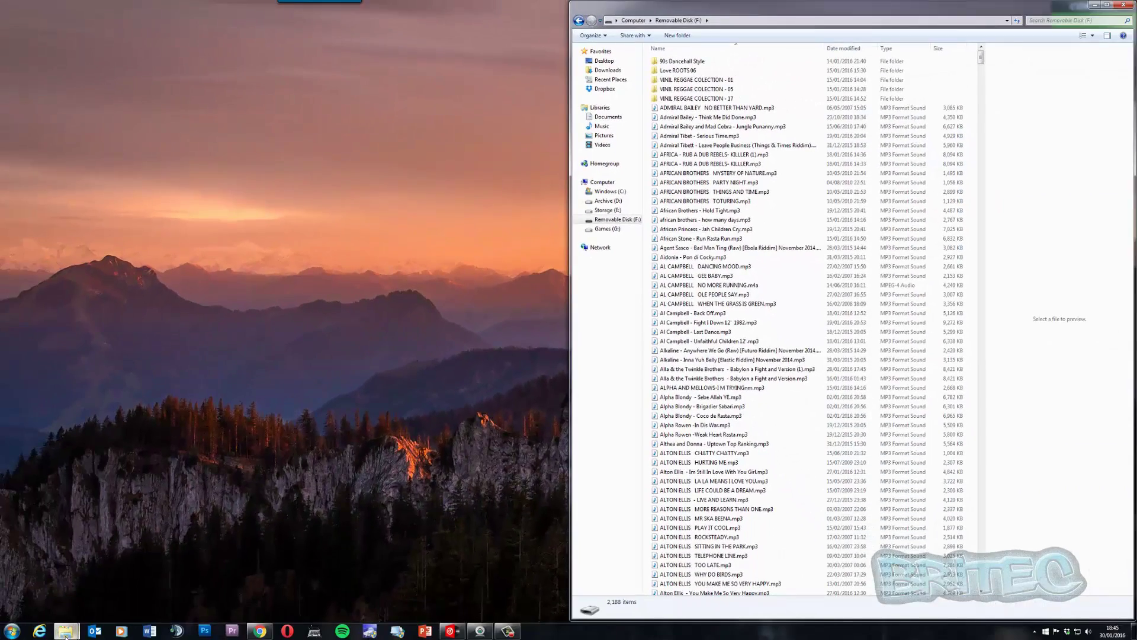
Snap the music library left and copy '12 - Sound Dimension - Full Up.mp3' to the USB drive, hitting error 0x80070570
{"action": "mouse_move", "coordinate": [65, 631]}
{"action": "mouse_move", "coordinate": [67, 588]}
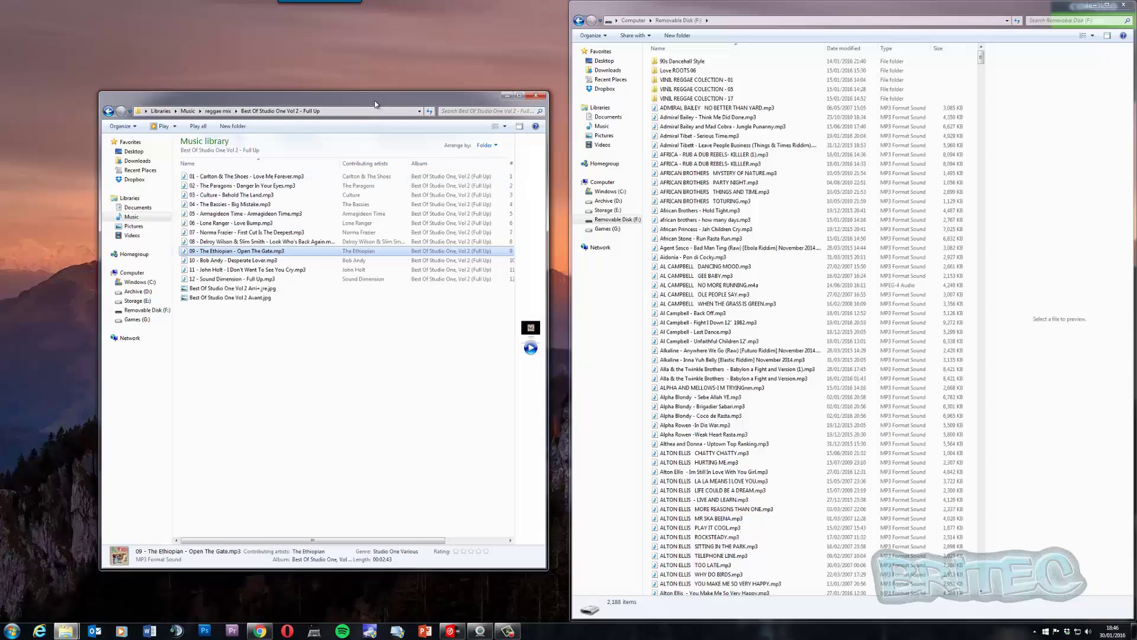
{"action": "left_click_drag", "start_coordinate": [272, 97], "coordinate": [0, 86]}
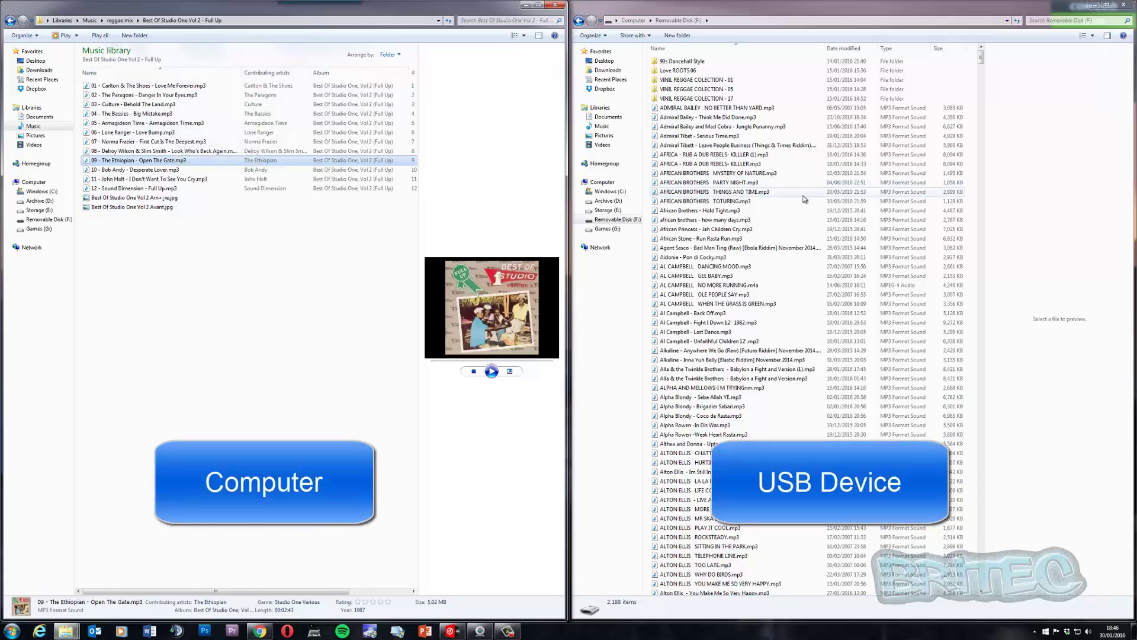
{"action": "left_click", "coordinate": [122, 190]}
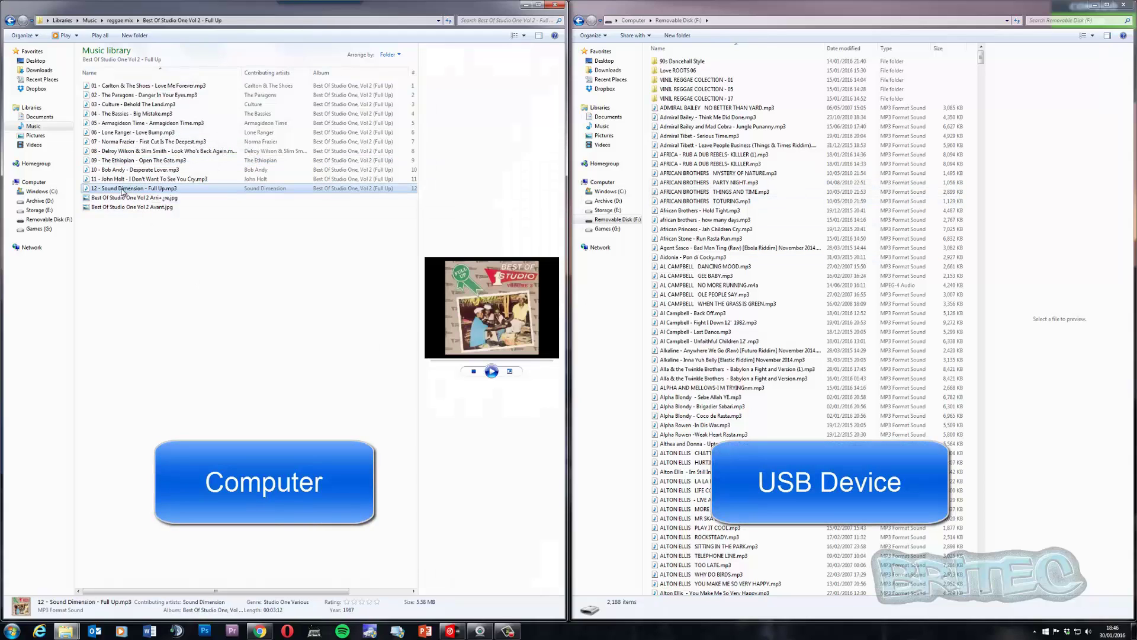
{"action": "left_click_drag", "start_coordinate": [123, 191], "coordinate": [655, 266]}
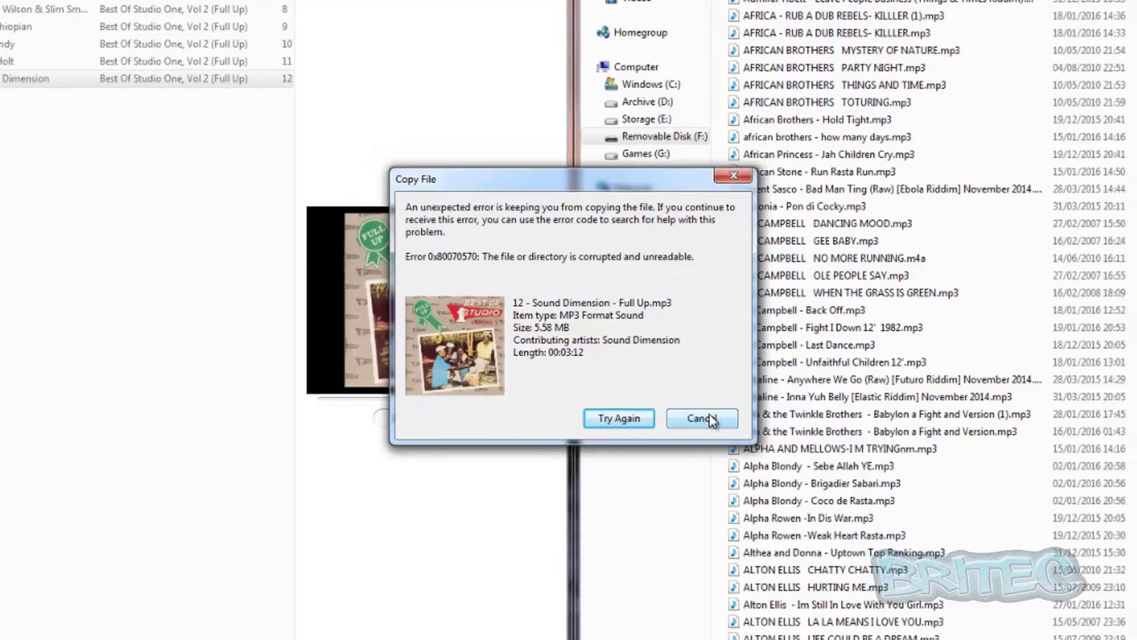
Cancel the 0x80070570 copy error, close the music library, and return to the Computer view
{"action": "left_click", "coordinate": [715, 427]}
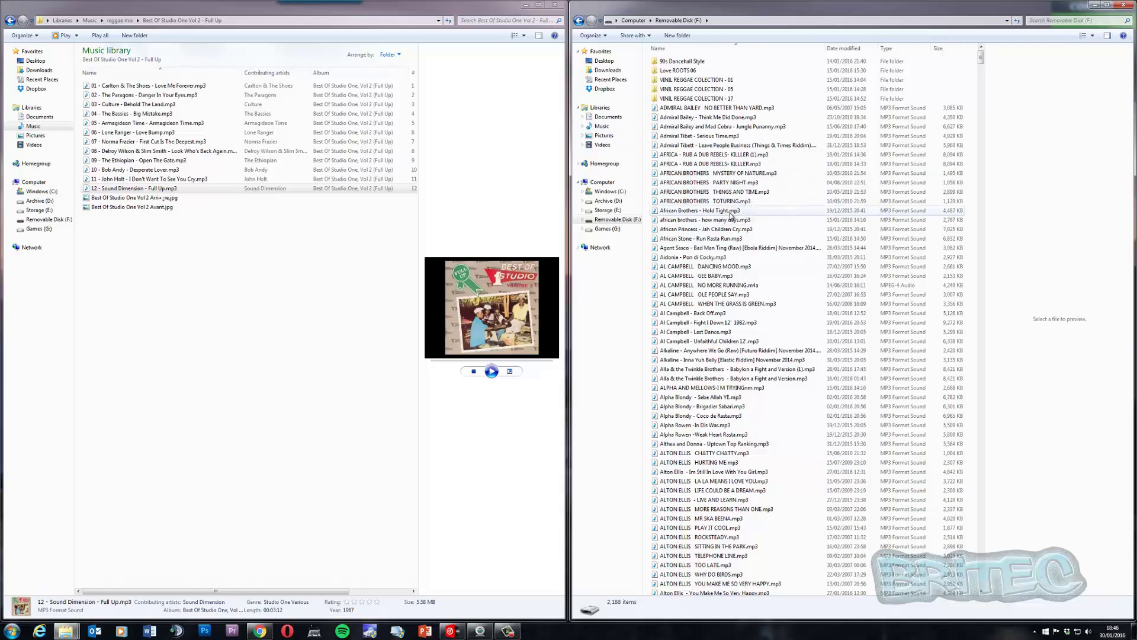
{"action": "left_click", "coordinate": [556, 6]}
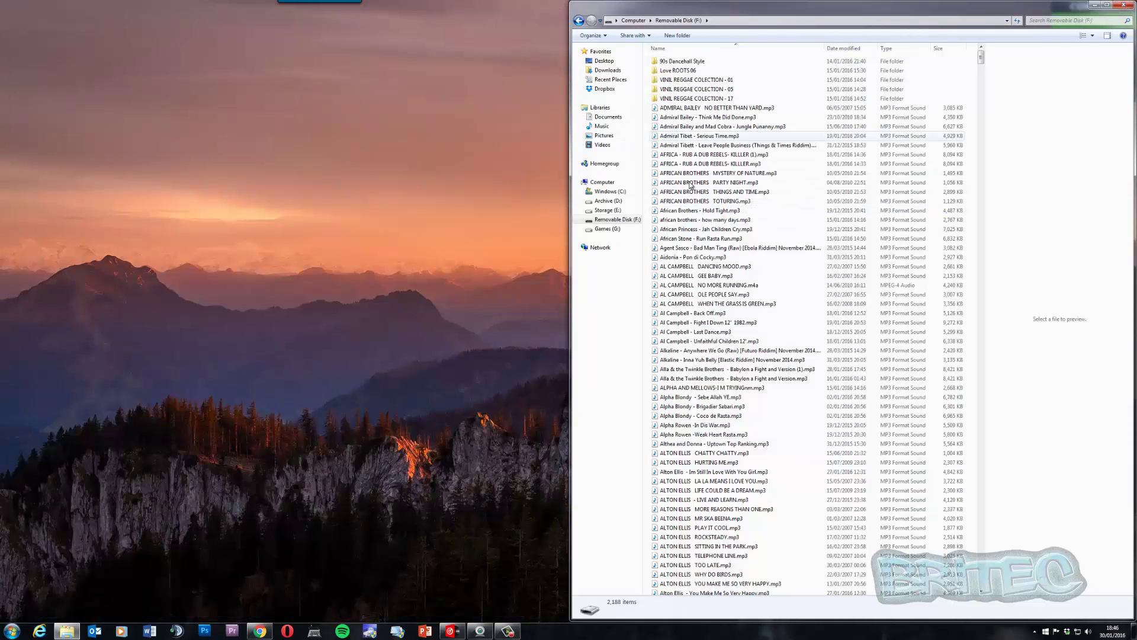
{"action": "left_click", "coordinate": [601, 183]}
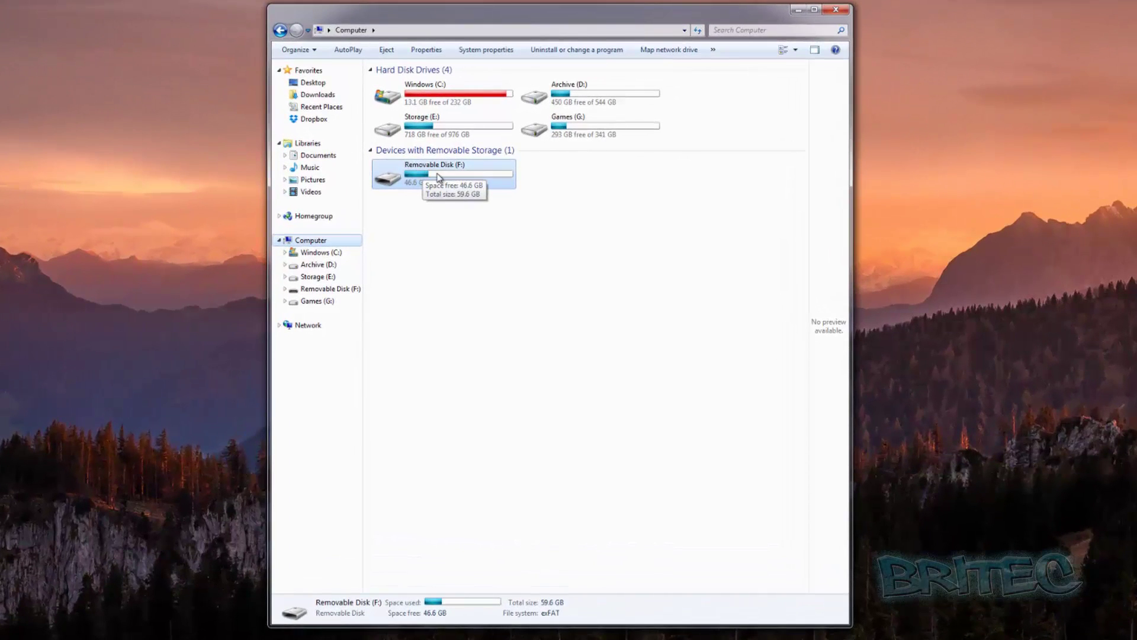
Open the Removable Disk (F:) Properties dialog and go to its Tools tab
{"action": "double_click", "coordinate": [436, 173]}
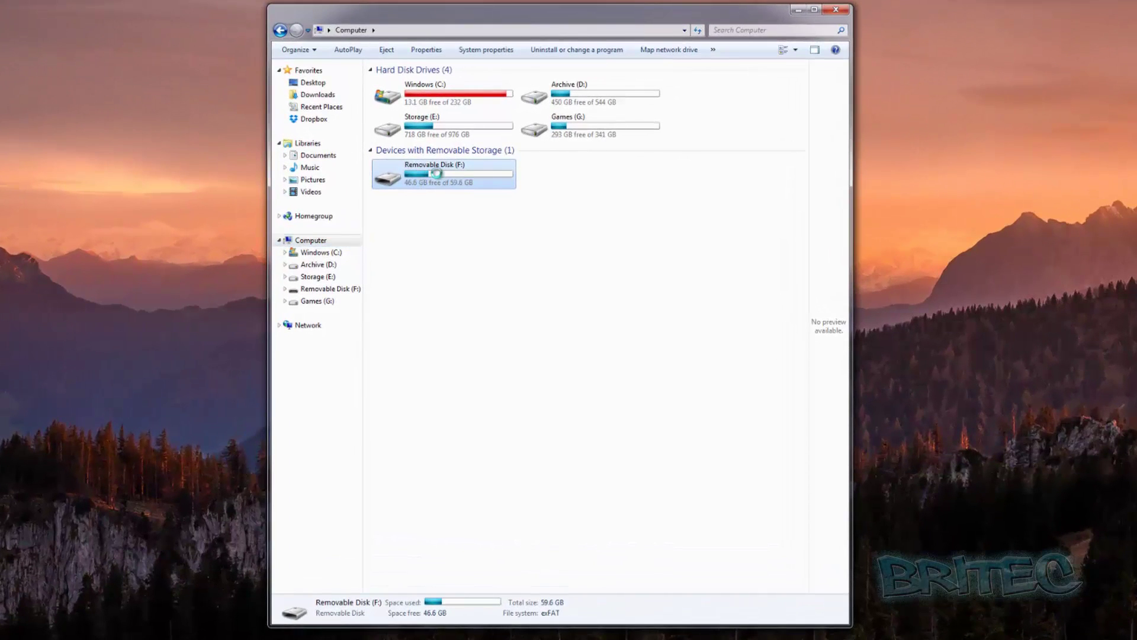
{"action": "right_click", "coordinate": [438, 175]}
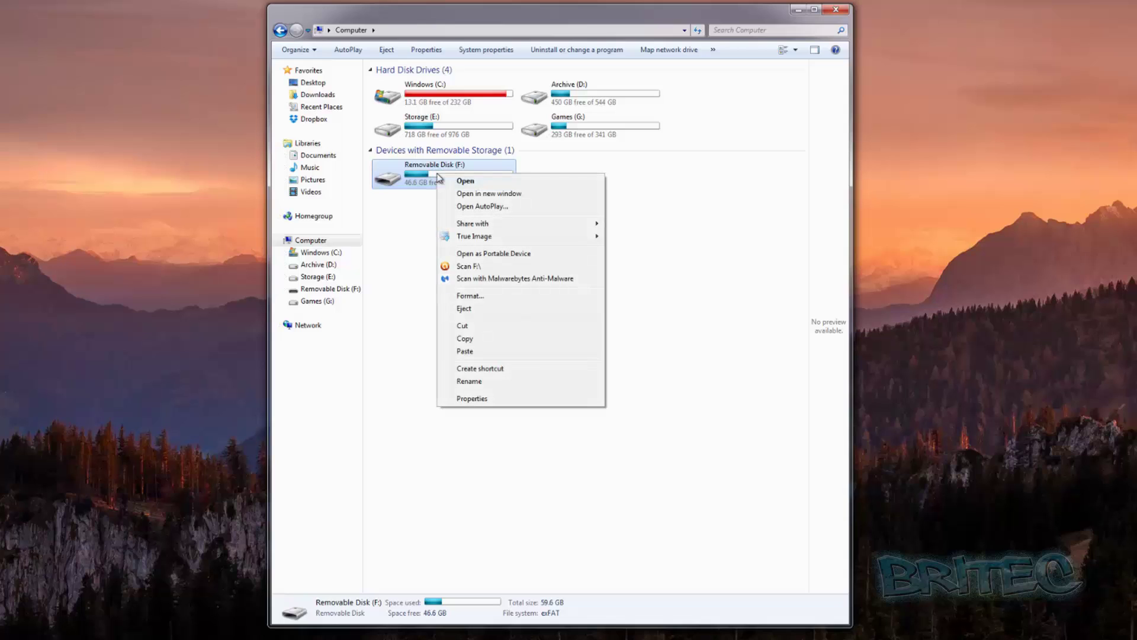
{"action": "left_click", "coordinate": [472, 399]}
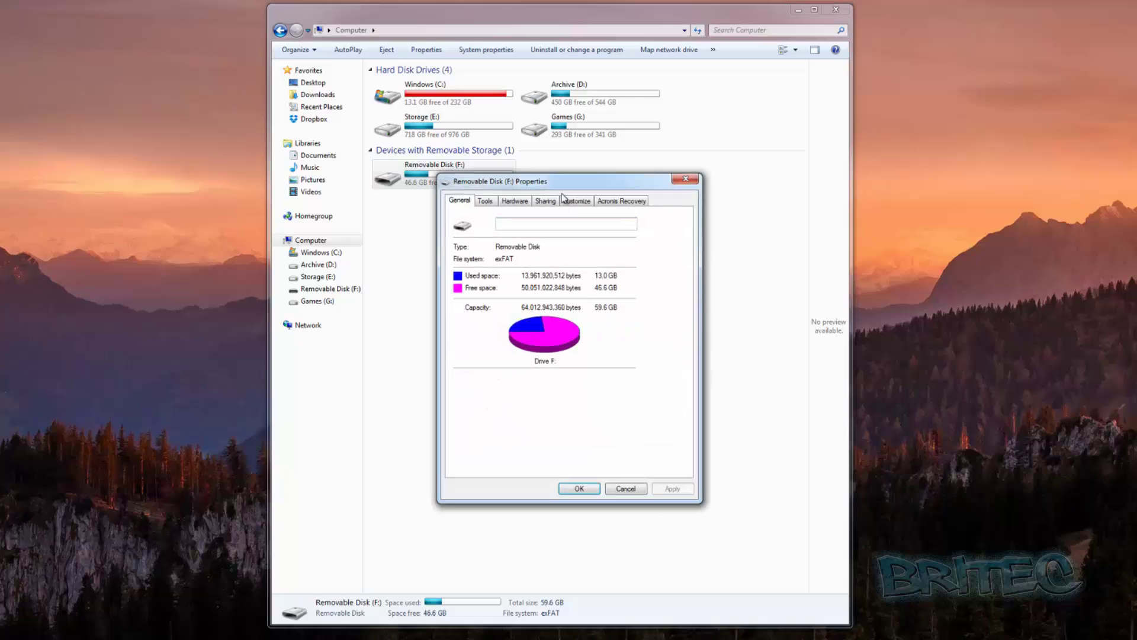
{"action": "left_click_drag", "start_coordinate": [571, 185], "coordinate": [564, 209]}
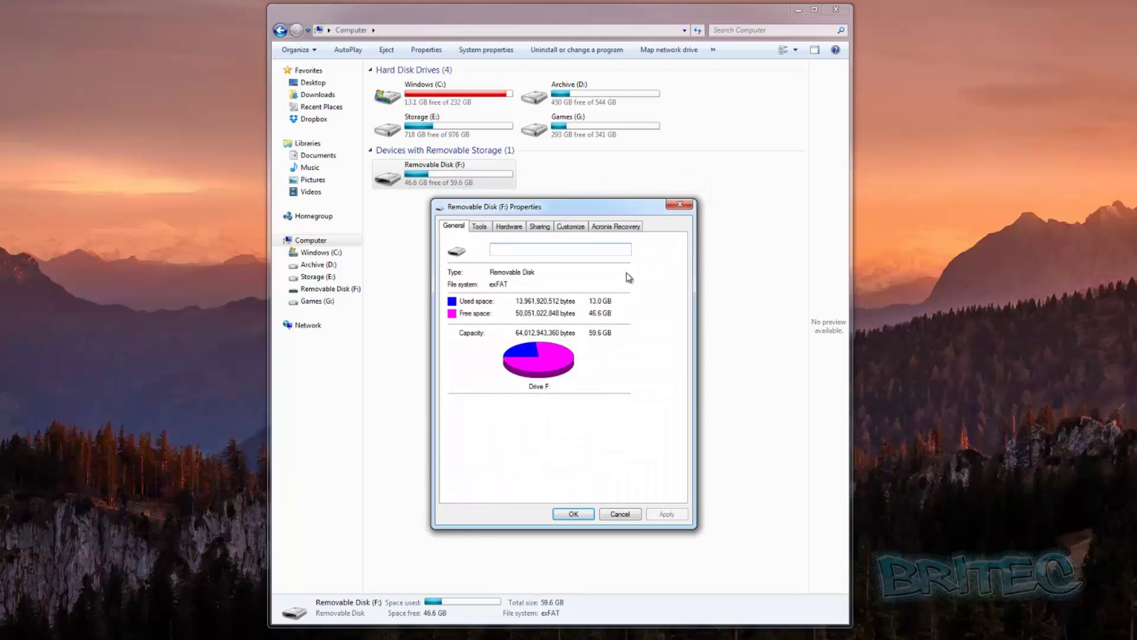
{"action": "left_click", "coordinate": [486, 228]}
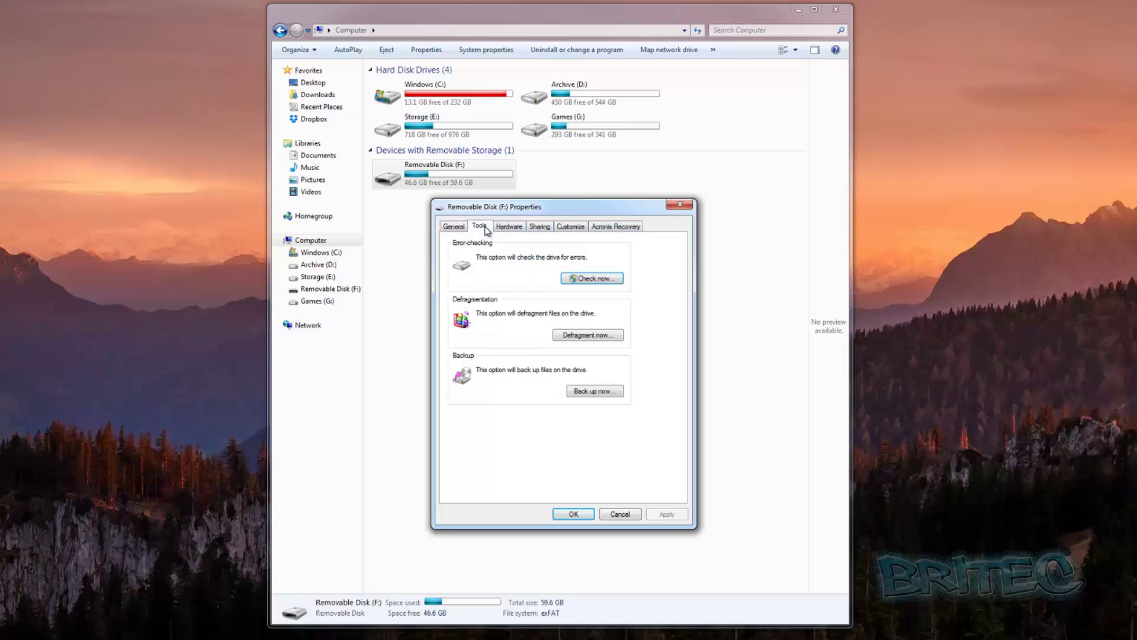
Run Check Disk on drive F: with 'Automatically fix file system errors', review the log details, and close the results
{"action": "left_click", "coordinate": [588, 280]}
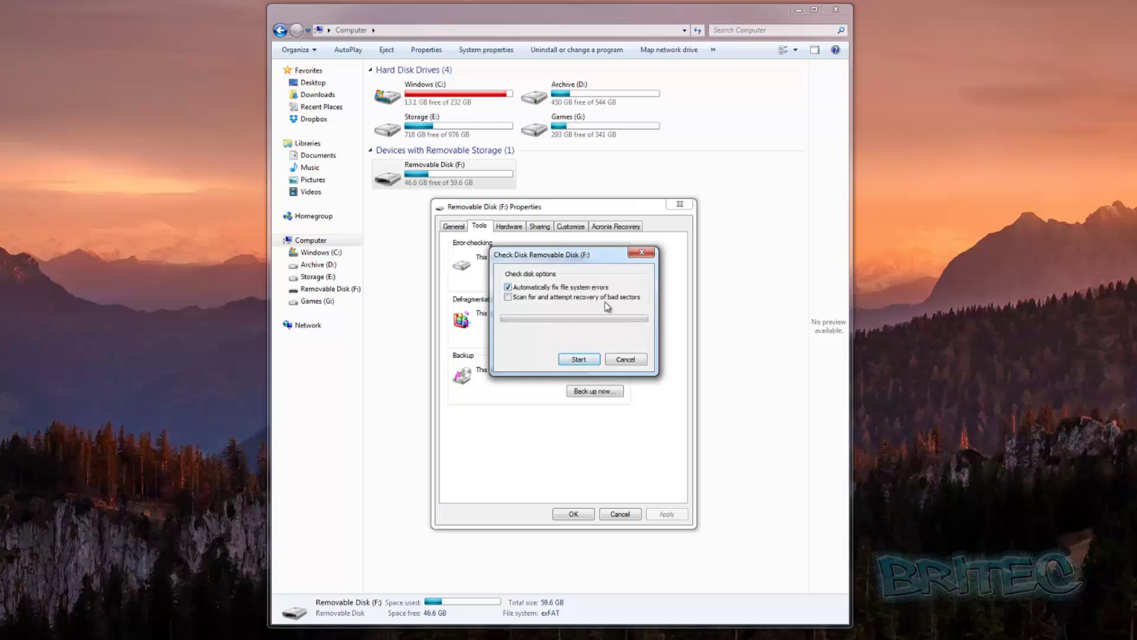
{"action": "left_click_drag", "start_coordinate": [561, 264], "coordinate": [558, 283]}
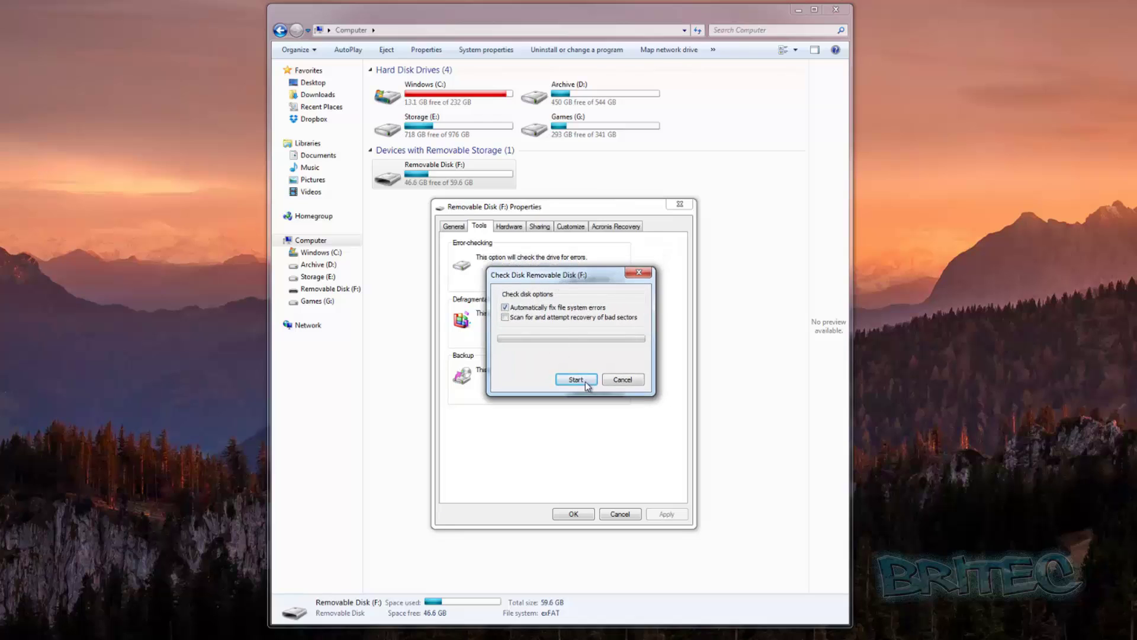
{"action": "left_click", "coordinate": [577, 380]}
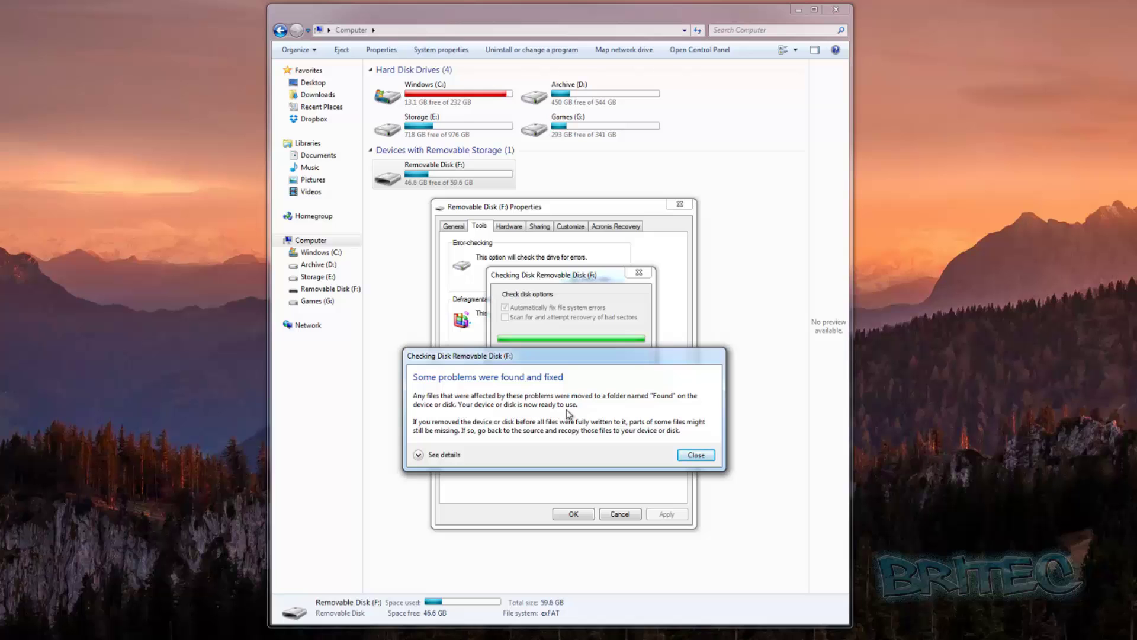
{"action": "left_click", "coordinate": [418, 455]}
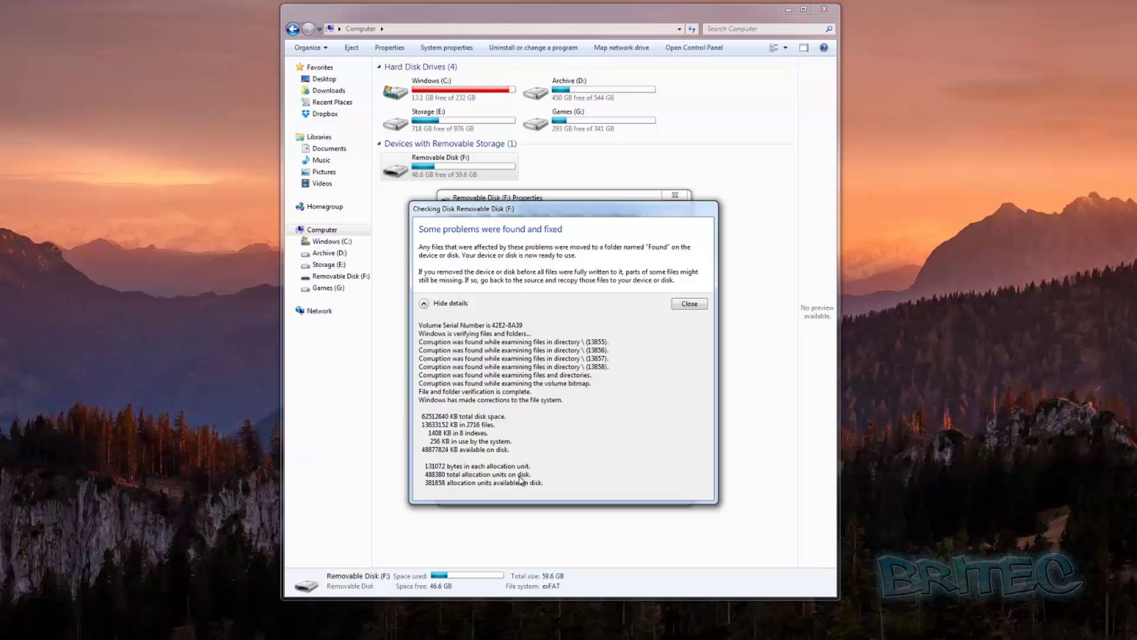
{"action": "left_click", "coordinate": [690, 303]}
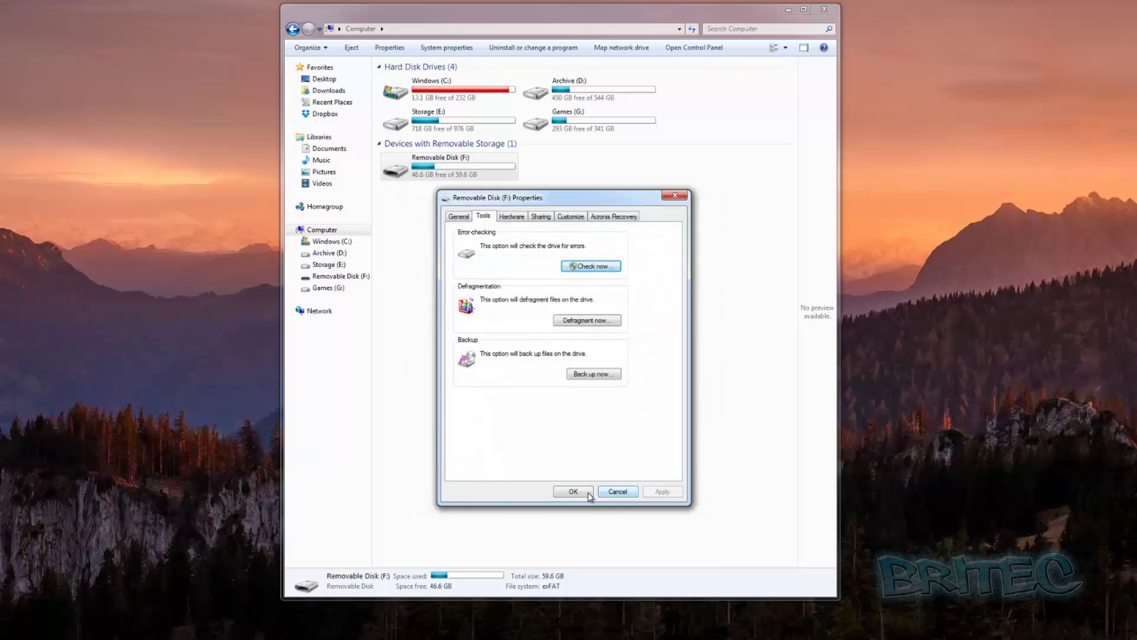
Close the properties, open drive F: on the right, and copy '07 - Three Meals A Day.mp3' onto it
{"action": "left_click", "coordinate": [569, 491]}
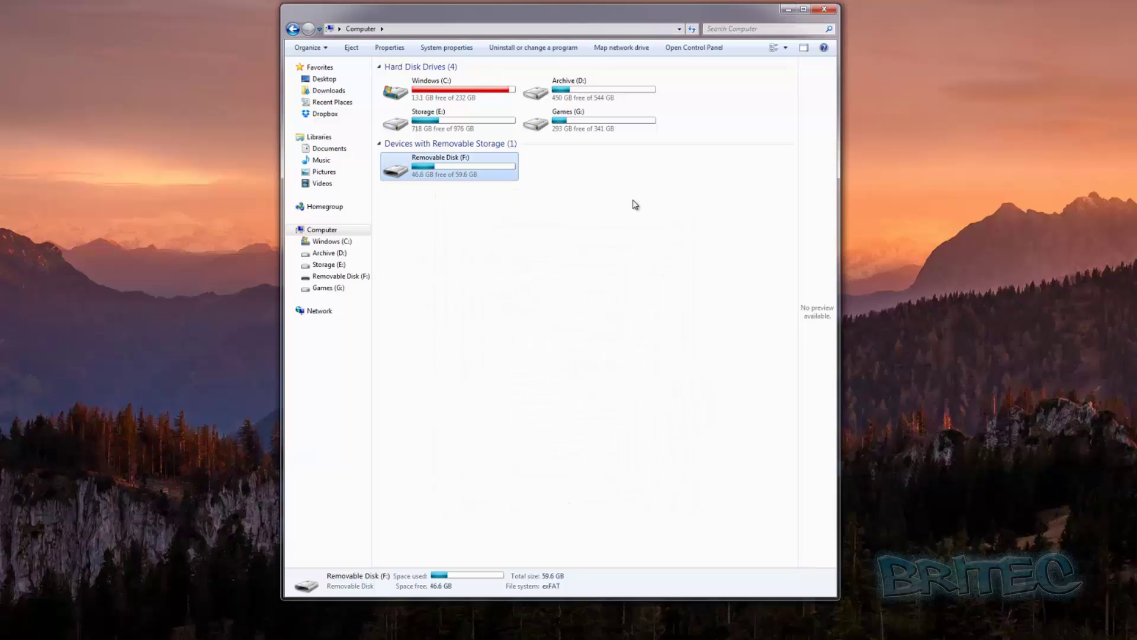
{"action": "double_click", "coordinate": [453, 166]}
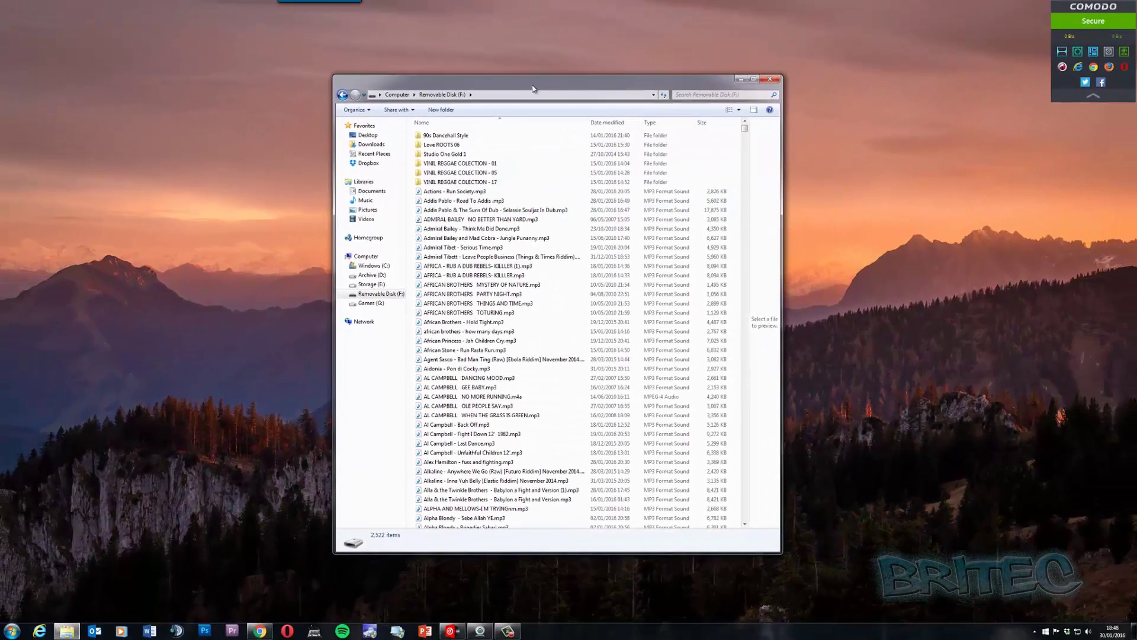
{"action": "left_click_drag", "start_coordinate": [691, 18], "coordinate": [1134, 89]}
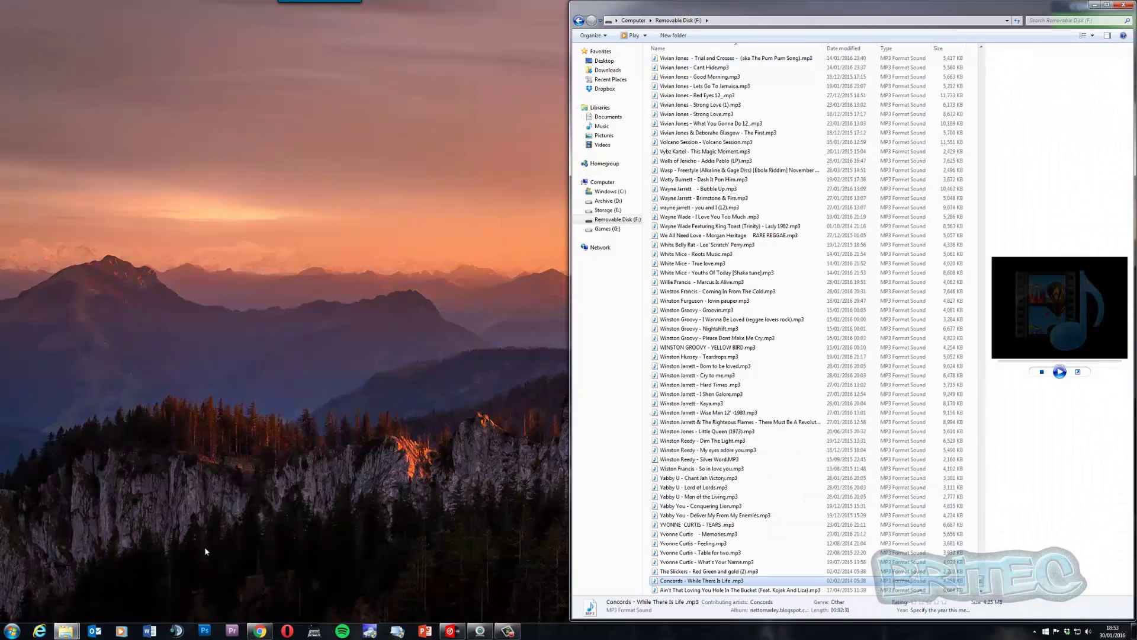
{"action": "mouse_move", "coordinate": [71, 632]}
{"action": "left_click", "coordinate": [71, 583]}
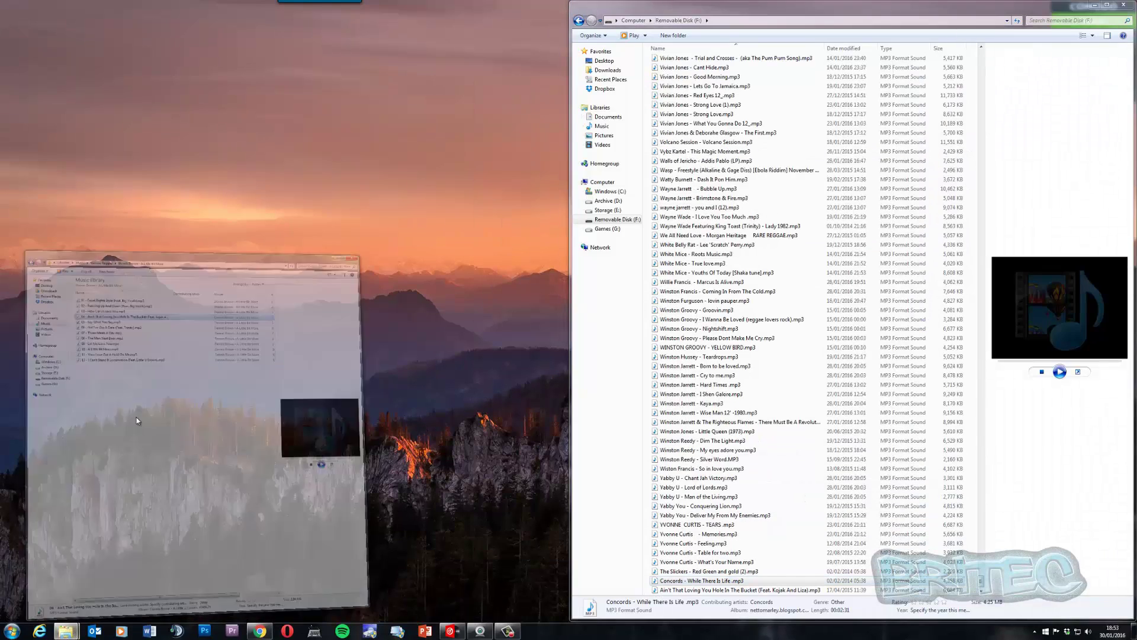
{"action": "key", "text": "Down"}
{"action": "key", "text": "Down"}
{"action": "key", "text": "Down"}
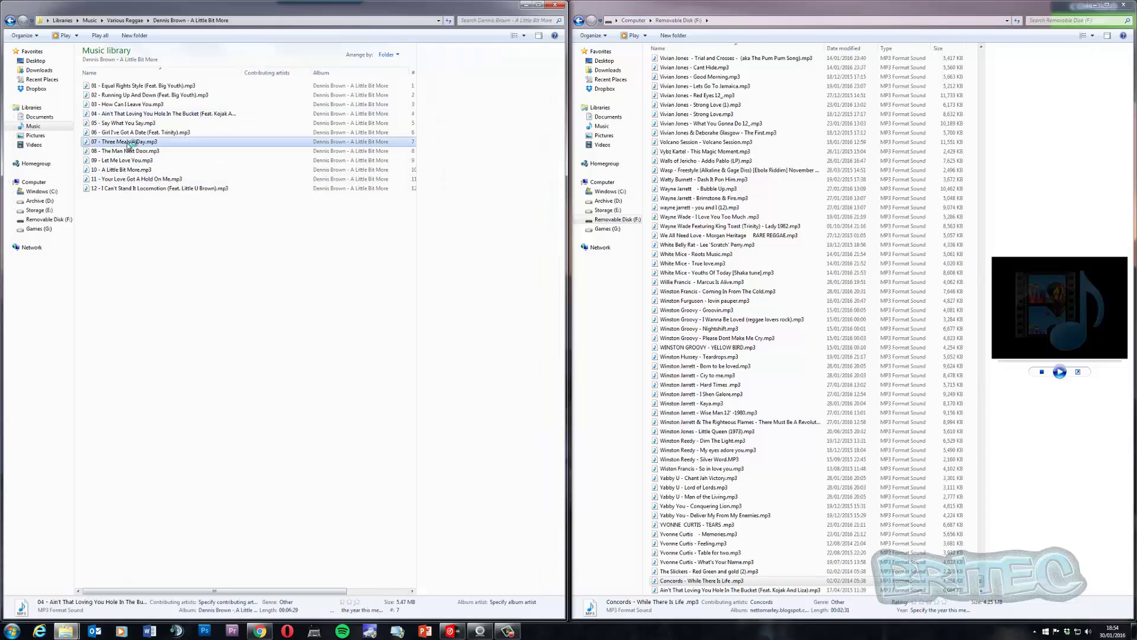
{"action": "left_click_drag", "start_coordinate": [125, 142], "coordinate": [676, 367]}
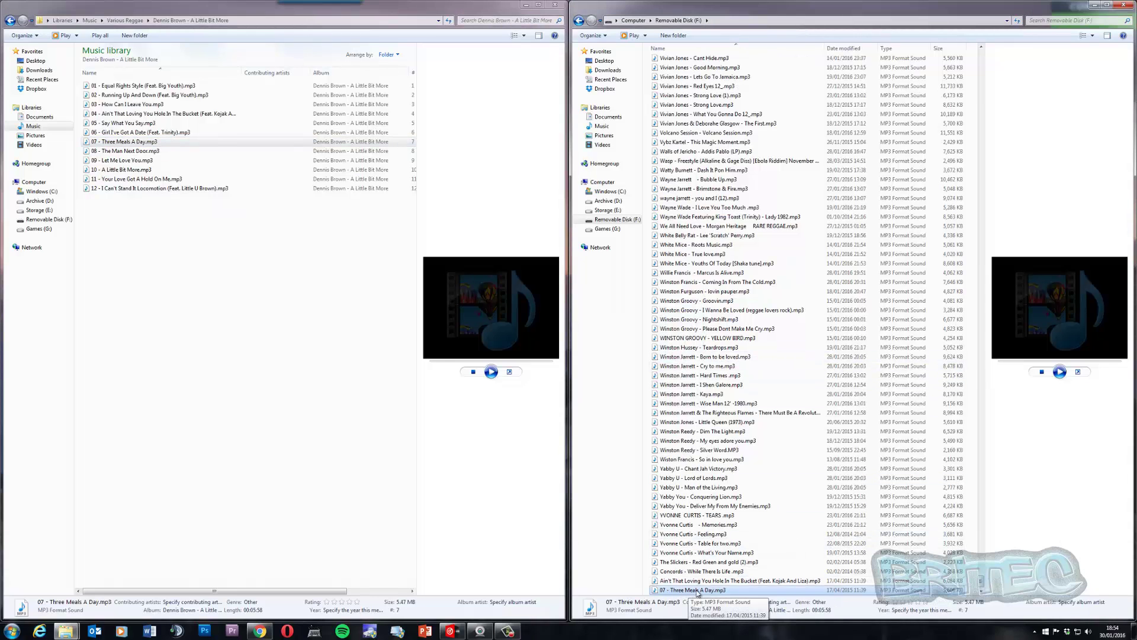
Rename the copied track to 'Dennis Brown - Three Meals A Day.mp3' and close both Explorer windows
{"action": "right_click", "coordinate": [677, 591]}
{"action": "left_click", "coordinate": [696, 578]}
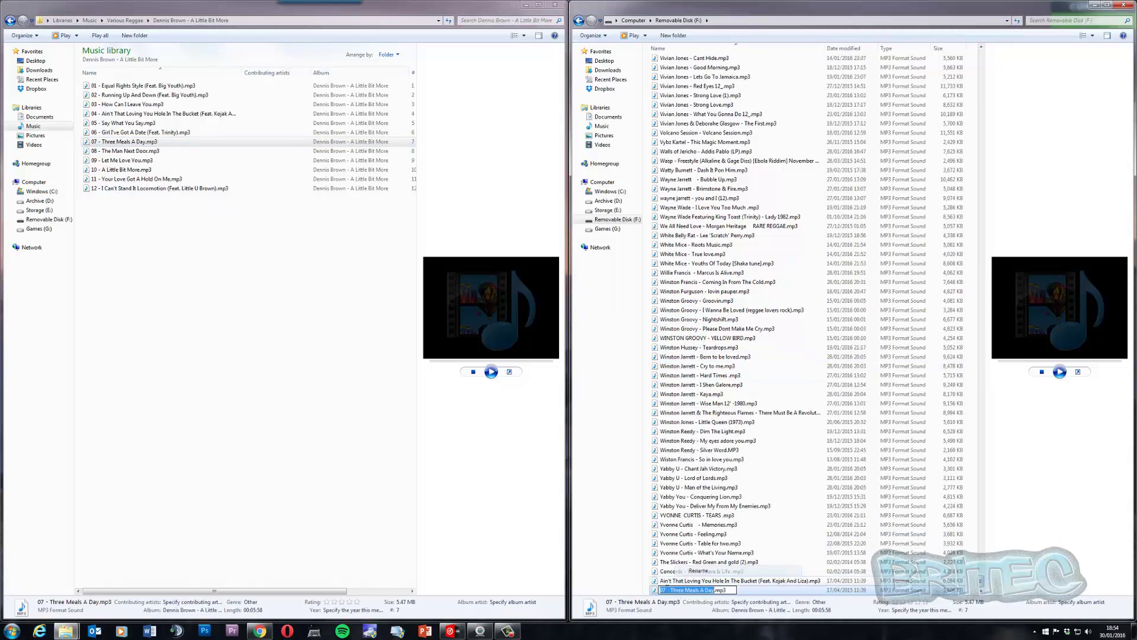
{"action": "left_click", "coordinate": [669, 590]}
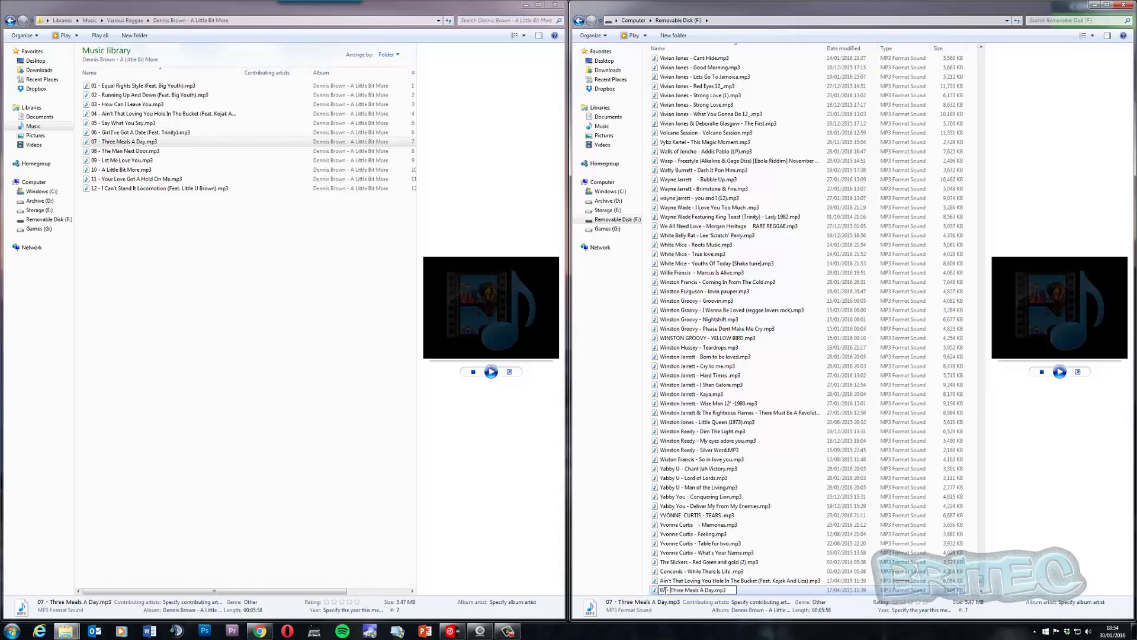
{"action": "type", "text": "Dennis Brown"}
{"action": "left_click", "coordinate": [705, 553]}
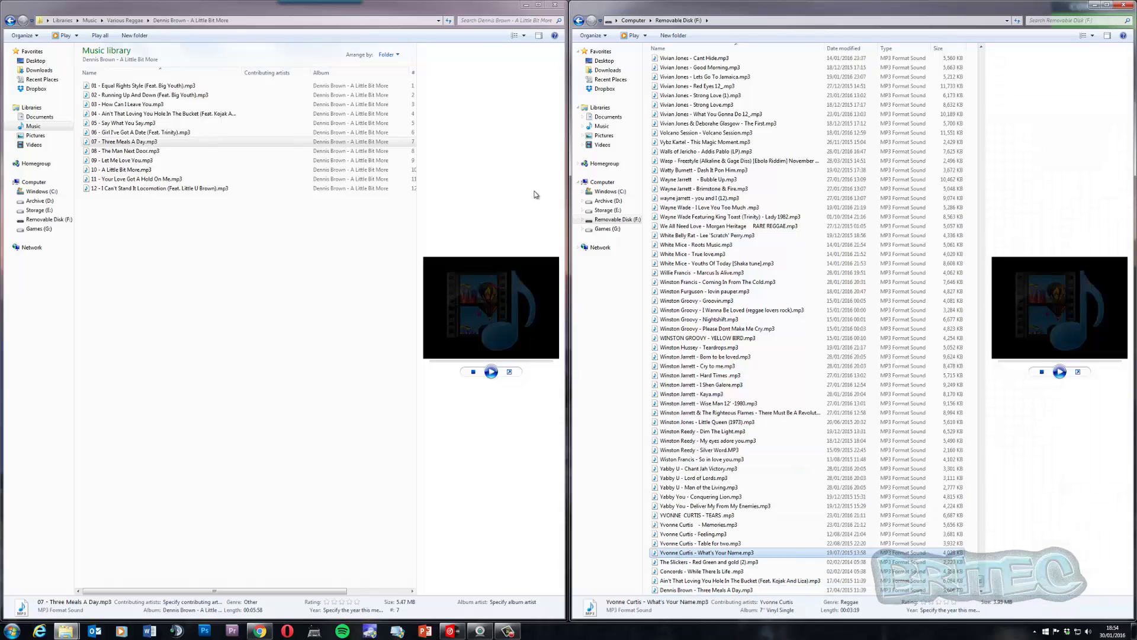
{"action": "left_click", "coordinate": [555, 4]}
{"action": "left_click", "coordinate": [1124, 5]}
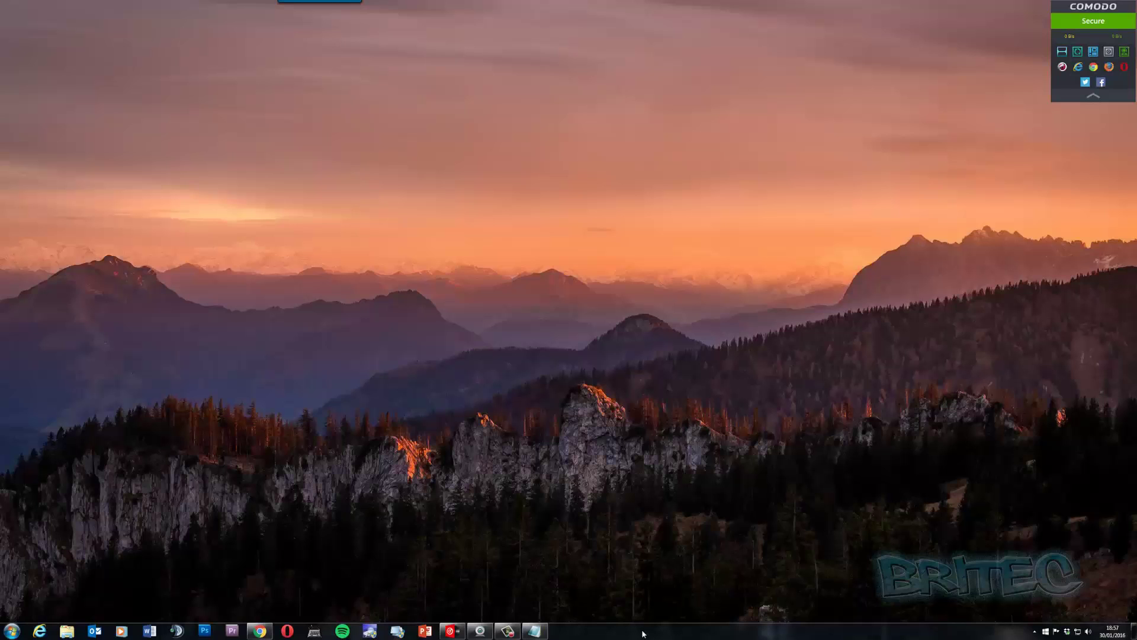
{"action": "left_click", "coordinate": [535, 631]}
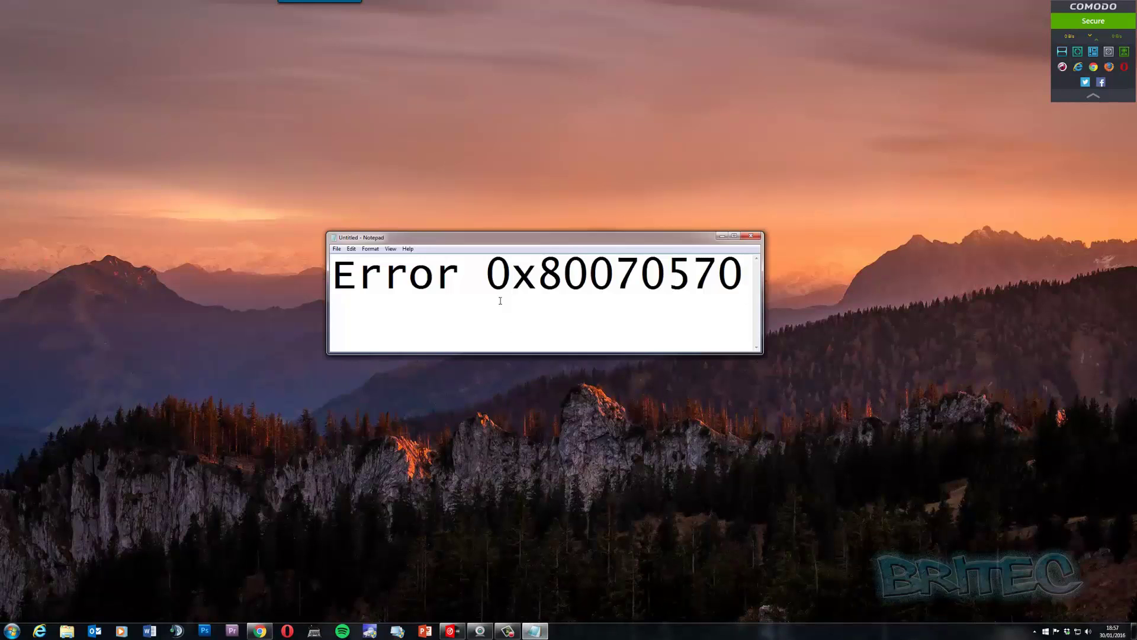
{"action": "left_click", "coordinate": [721, 237]}
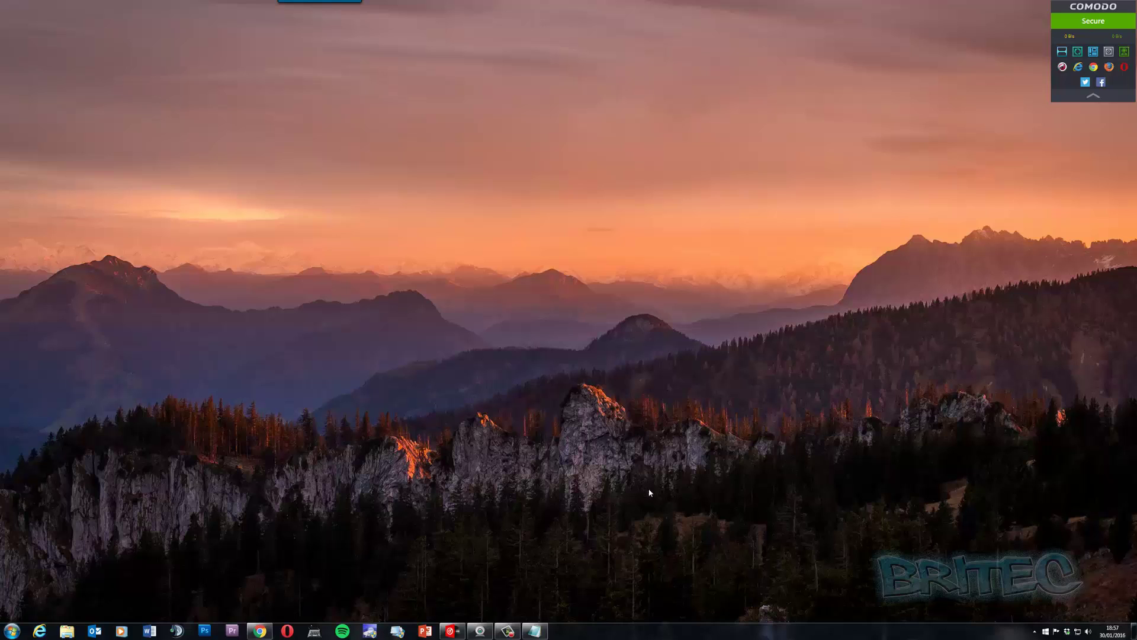